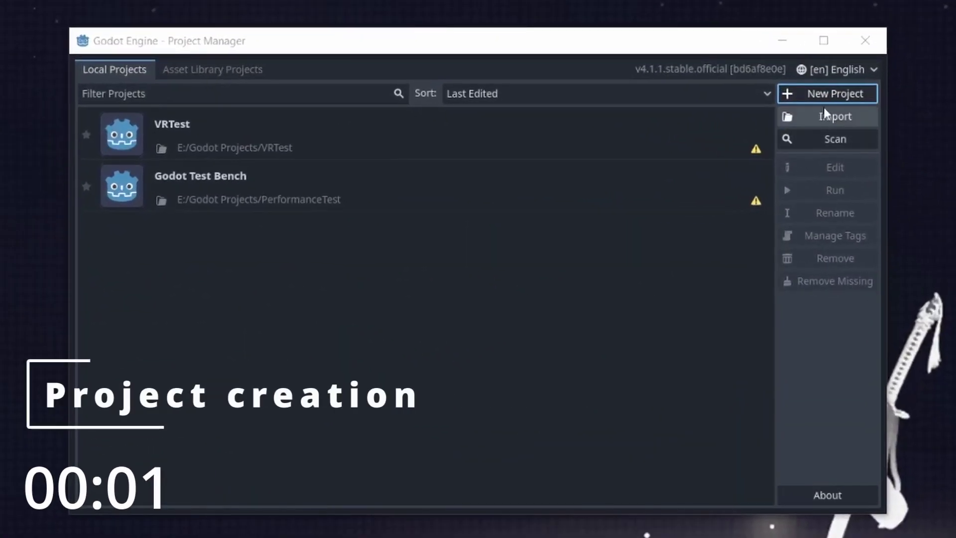
- Create project VRTest2 in a new VRTest2 folder under E:/Godot Projects and open it
click(826, 95)
text(VRTest2)
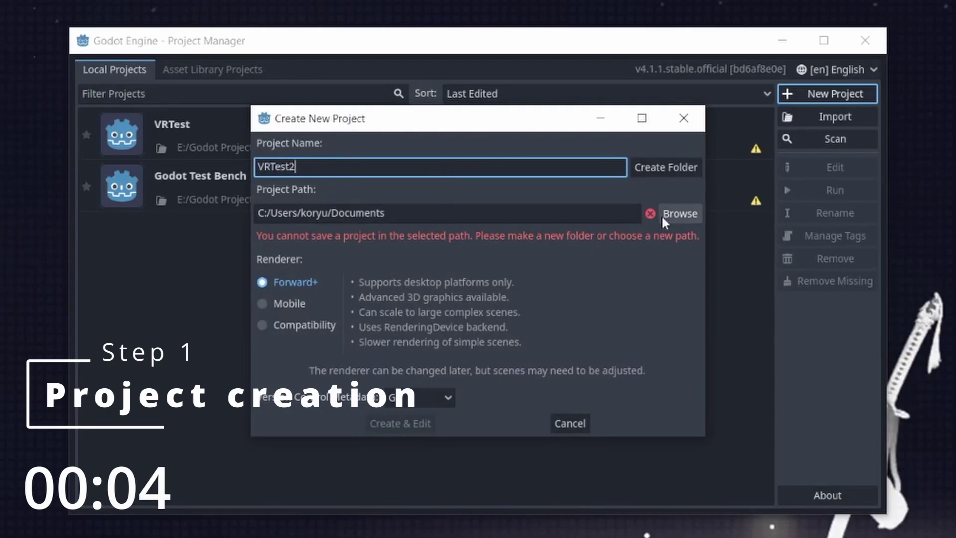
click(678, 213)
click(160, 318)
click(386, 518)
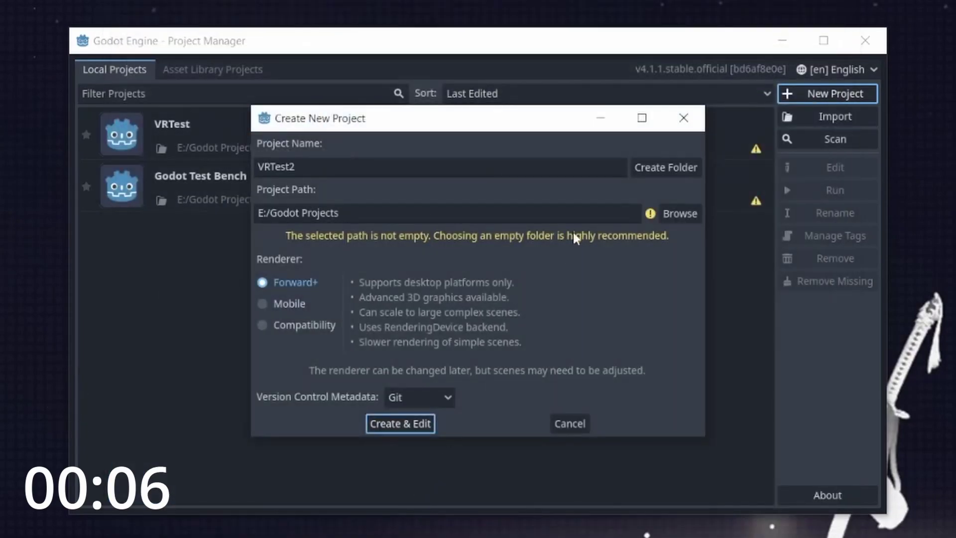
click(657, 168)
click(405, 423)
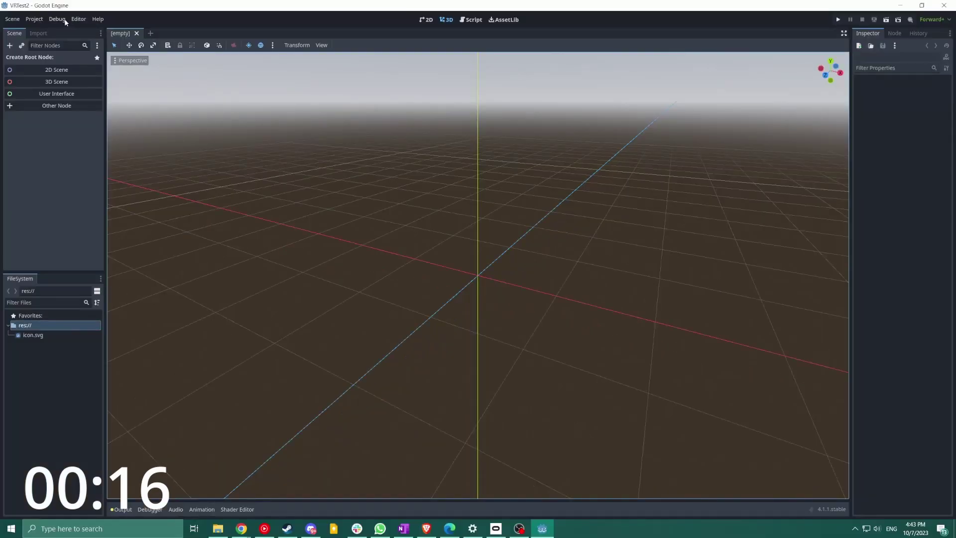
- Tick Enabled under XR > OpenXR and XR > Shaders in Project Settings, then save and restart
click(39, 19)
click(40, 30)
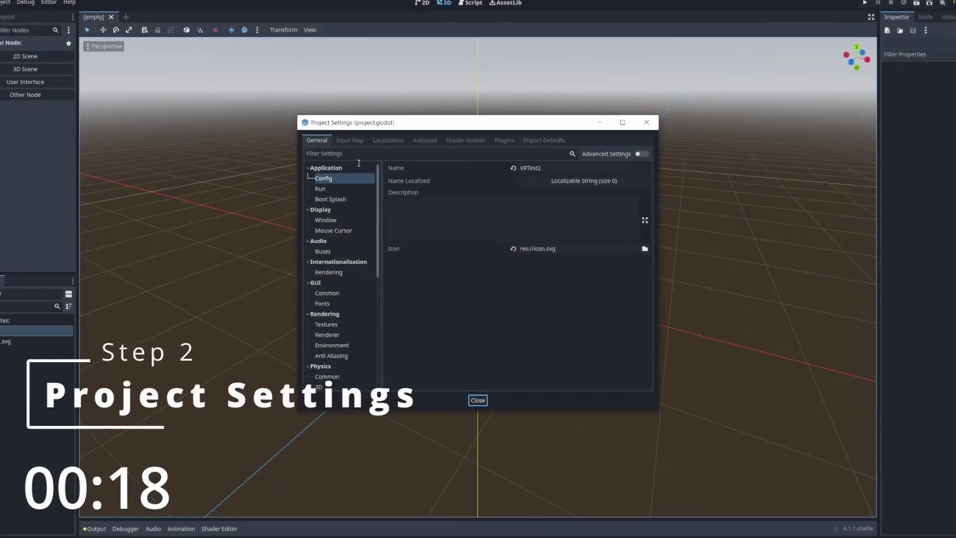
scroll(348, 303, down, 5)
click(333, 302)
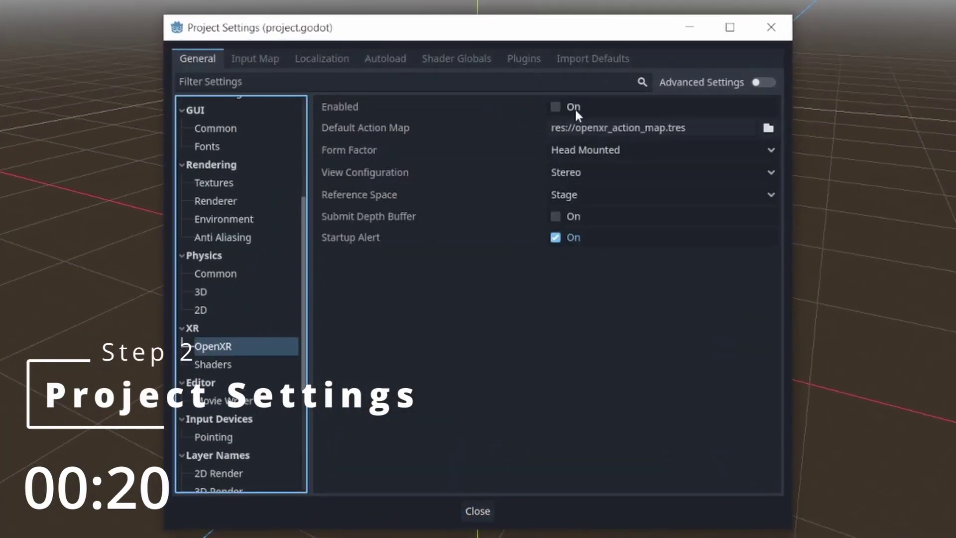
click(555, 106)
click(249, 363)
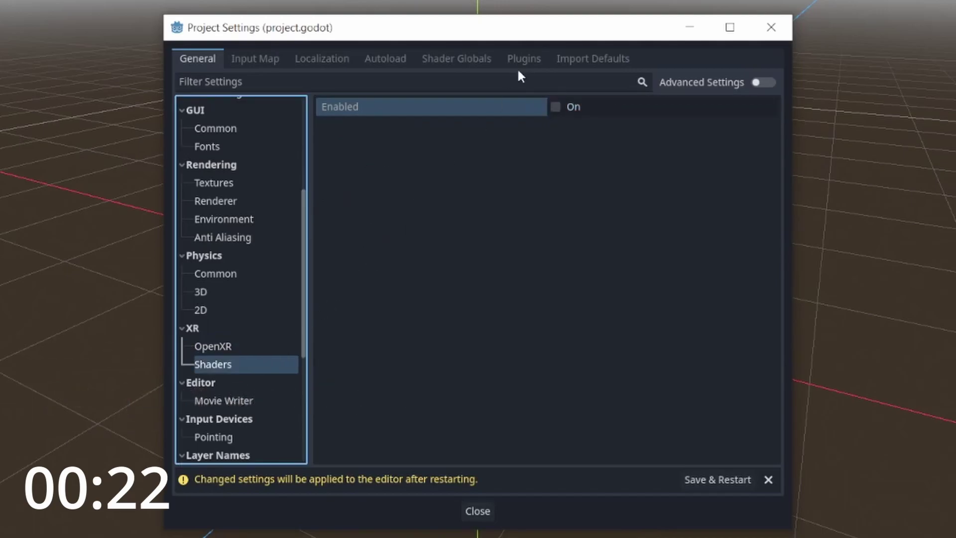
click(555, 107)
click(717, 480)
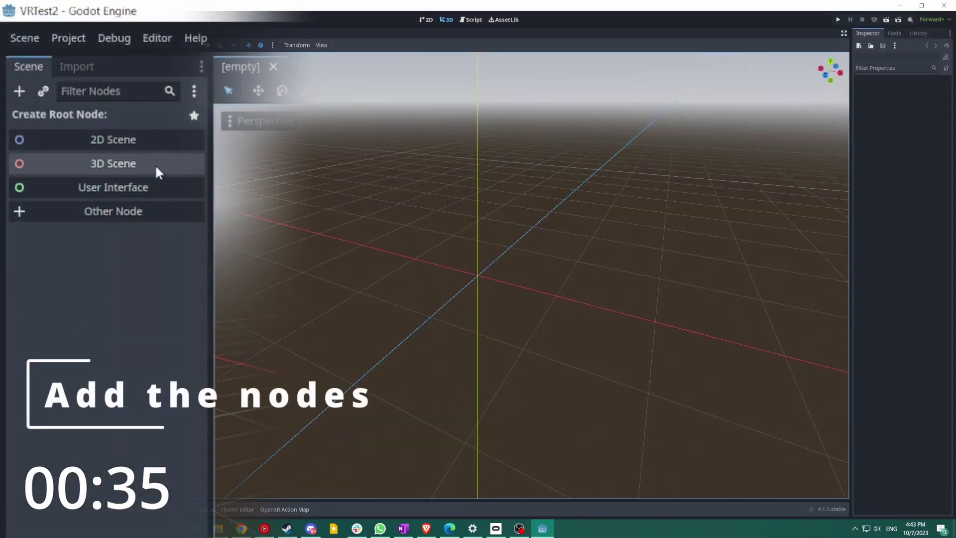
- Create a Node3D root holding an XROrigin3D with an XRCamera3D and an XRController3D
click(154, 165)
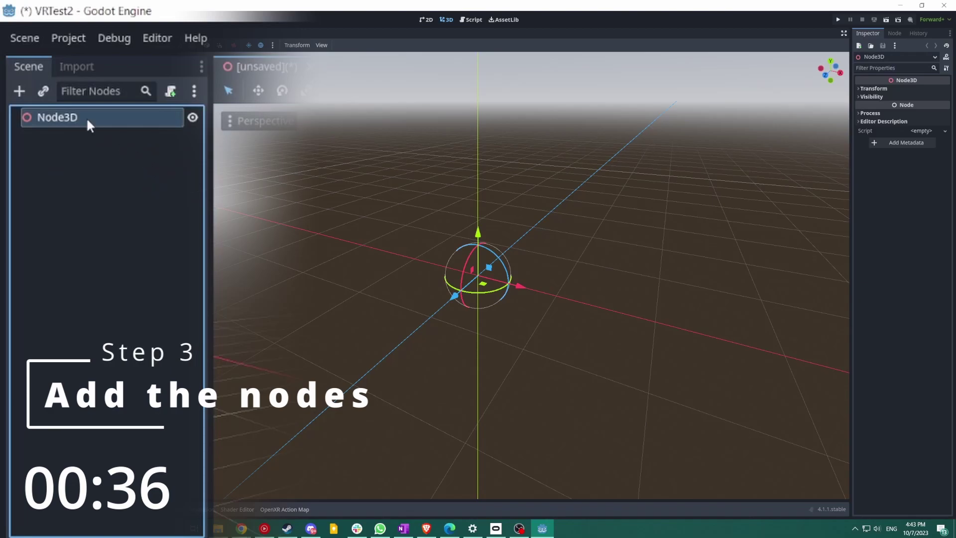
click(19, 91)
text(xror)
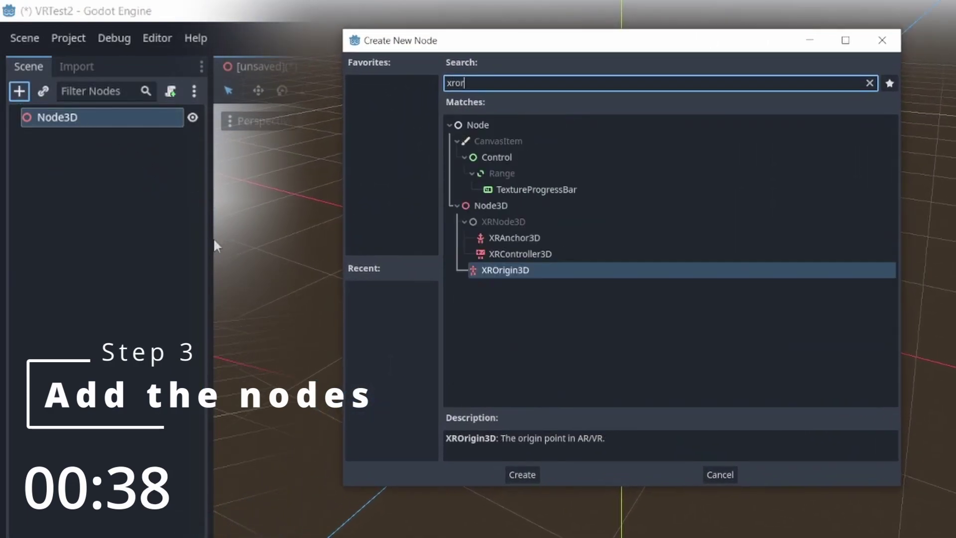
key(Return)
click(19, 91)
text(xrcam)
key(Return)
key(Up)
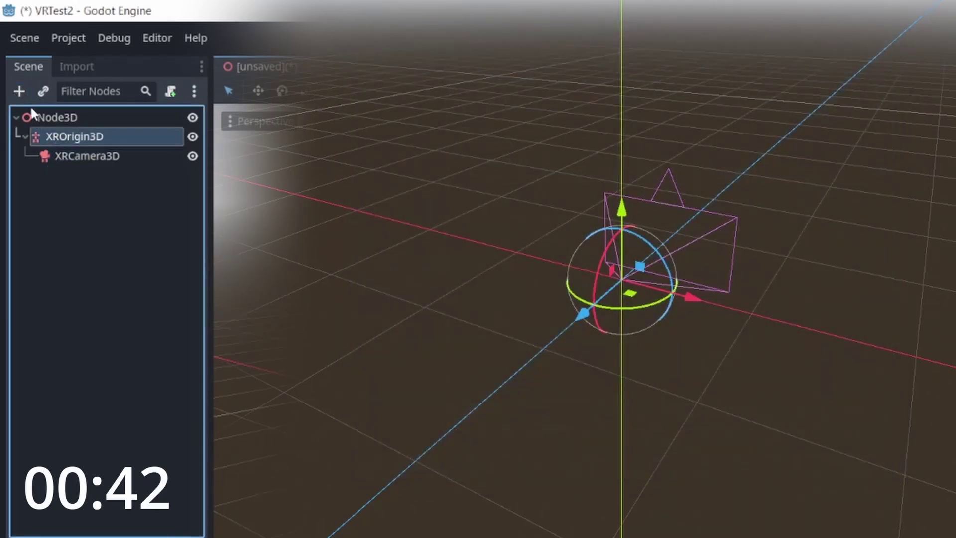
click(24, 94)
text(xrcon)
key(Return)
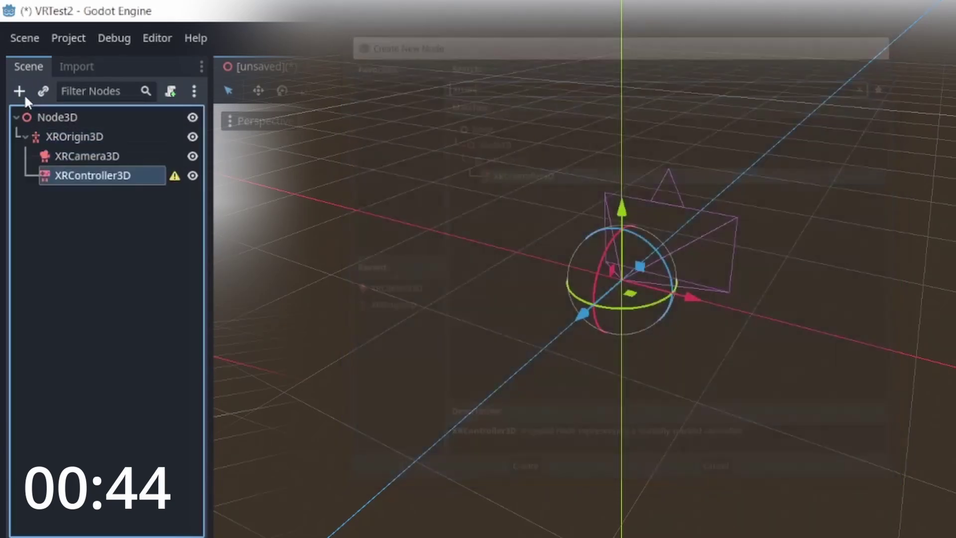
- Duplicate the controller and set the two controllers' trackers to left_hand and right_hand
key(ctrl+d)
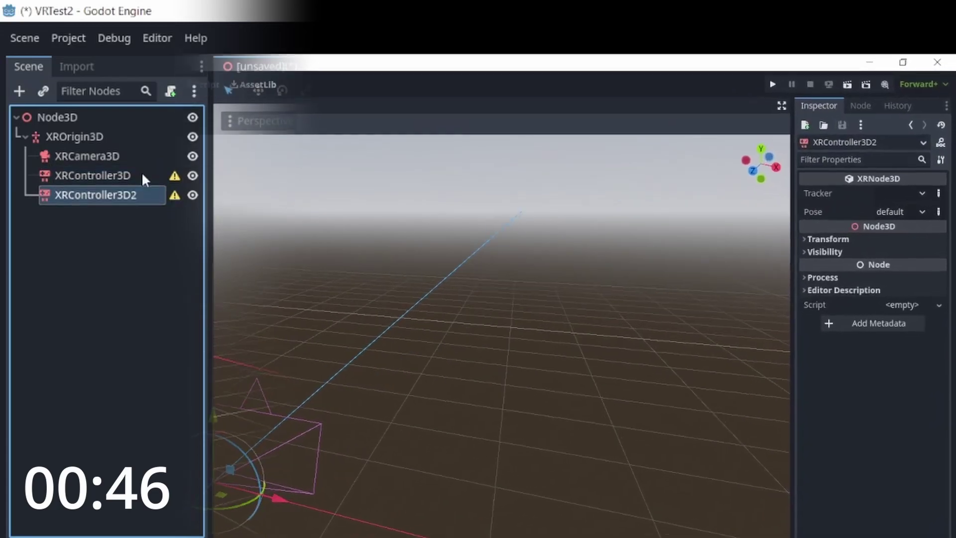
click(141, 175)
click(904, 204)
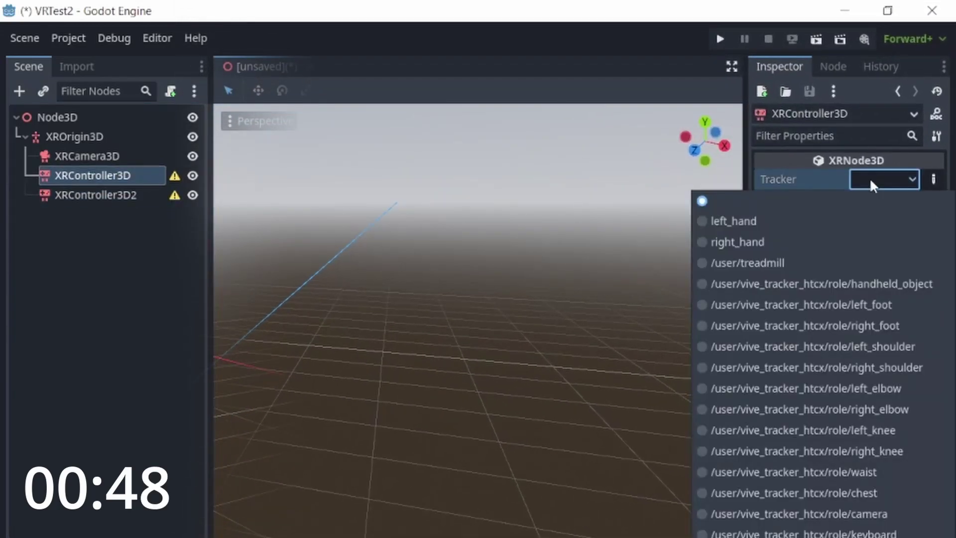
click(846, 220)
click(168, 202)
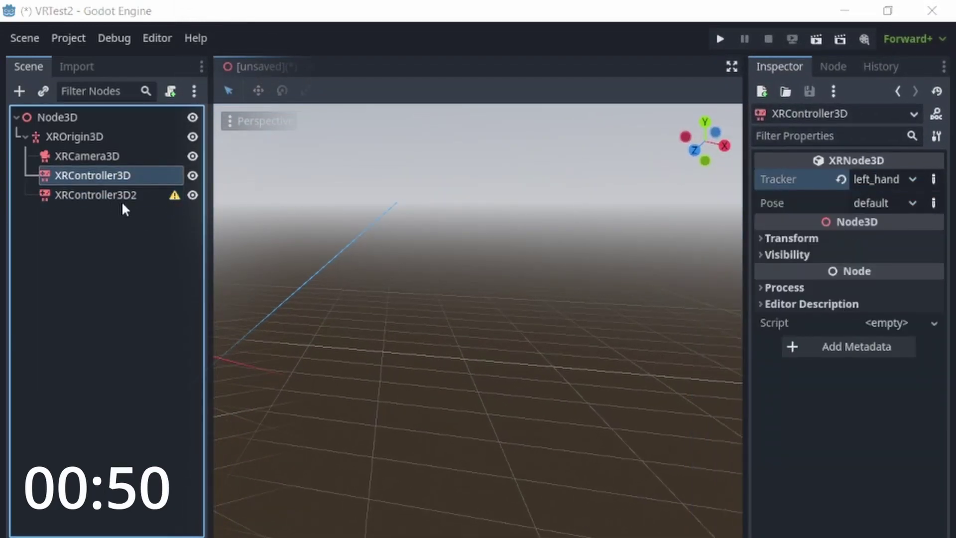
key(Down)
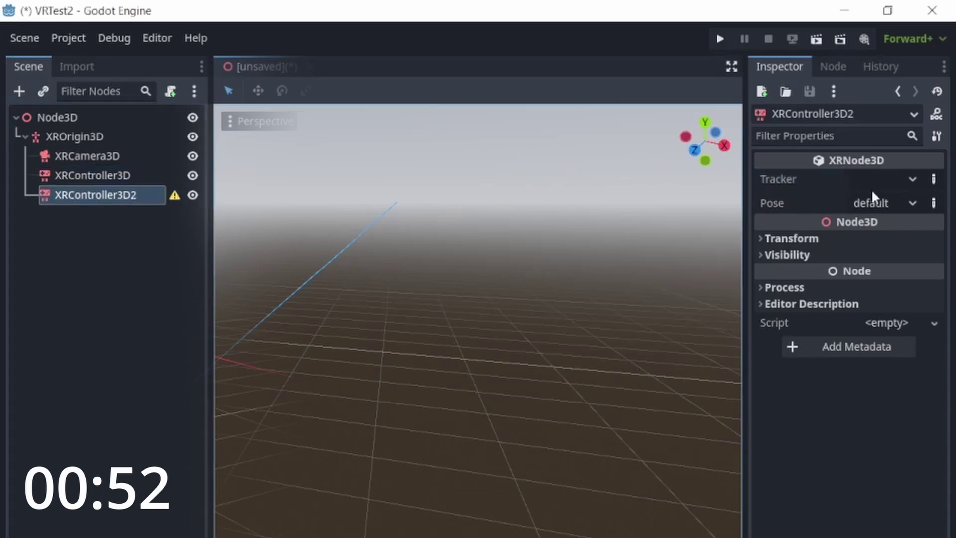
click(873, 187)
click(817, 241)
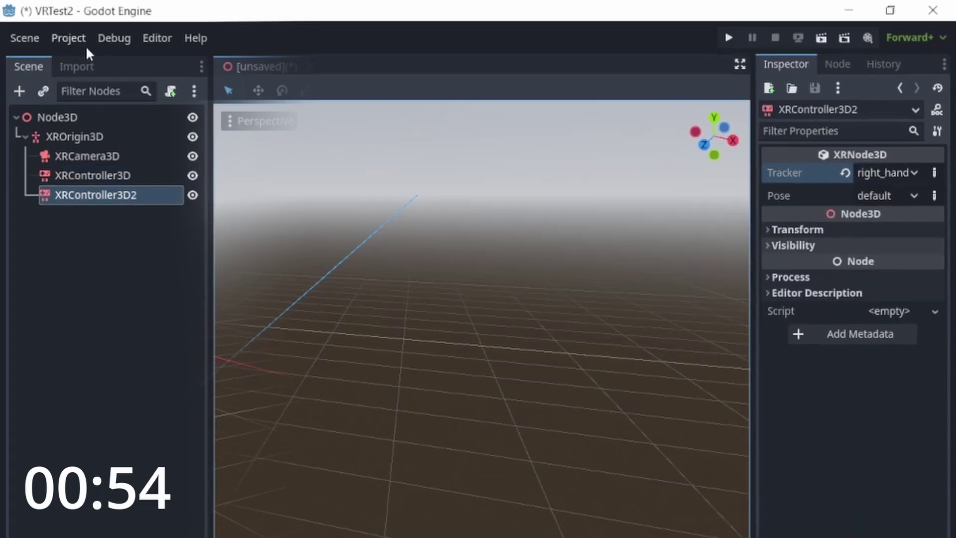
click(41, 116)
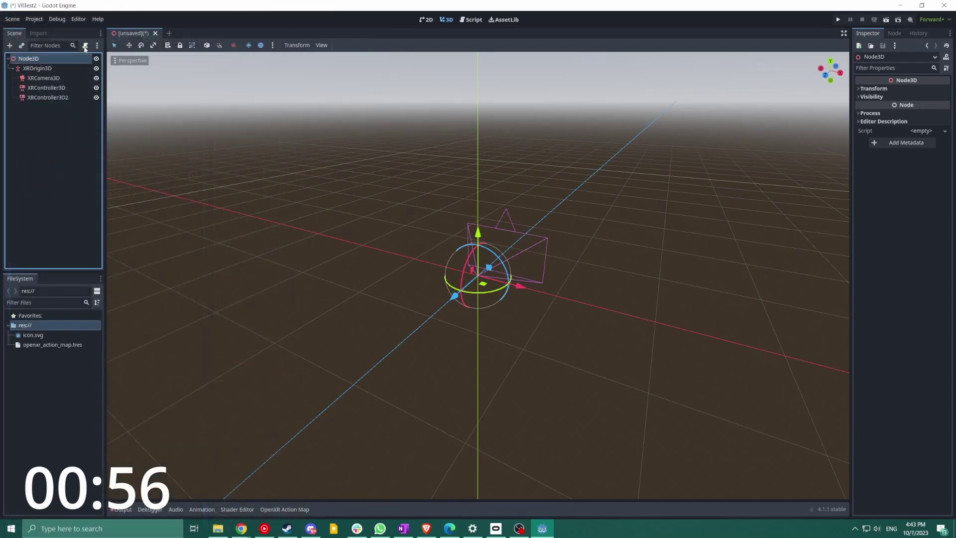
- Attach Node3D.gd to Node3D, replace its code with the docs' OpenXR setup, and save as node_3d.tscn
click(85, 46)
click(446, 374)
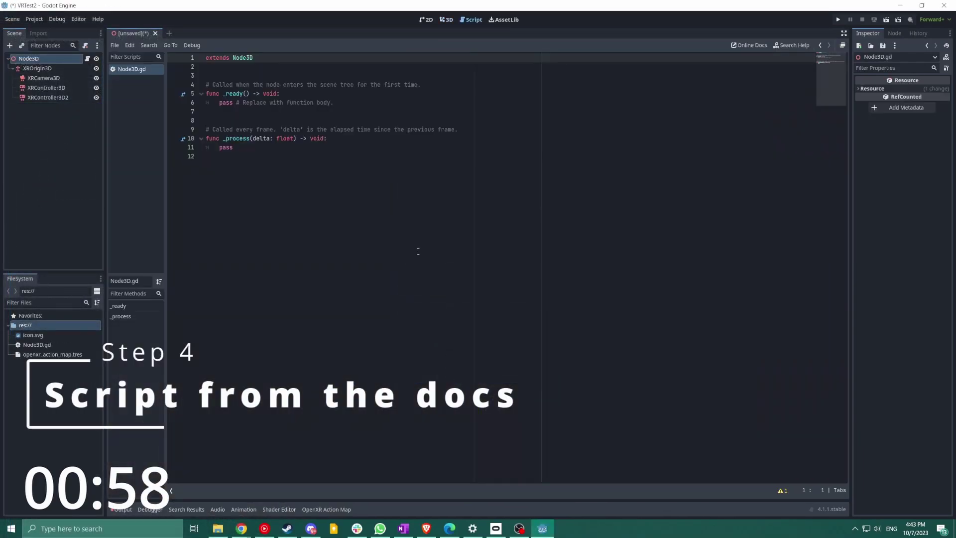
key(alt+Tab)
drag(289, 103, 59, 64)
click(592, 225)
key(alt+Tab)
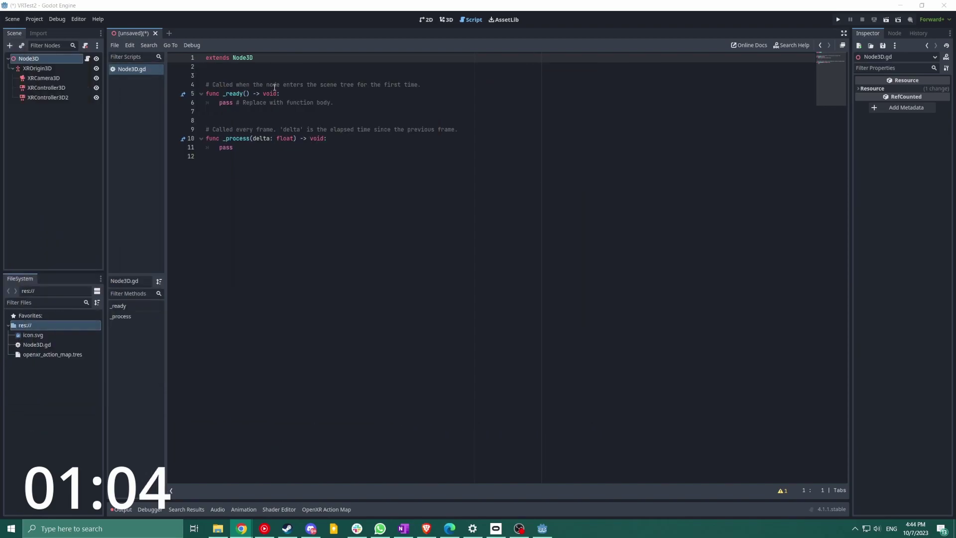
key(ctrl+a)
key(ctrl+v)
key(ctrl+s)
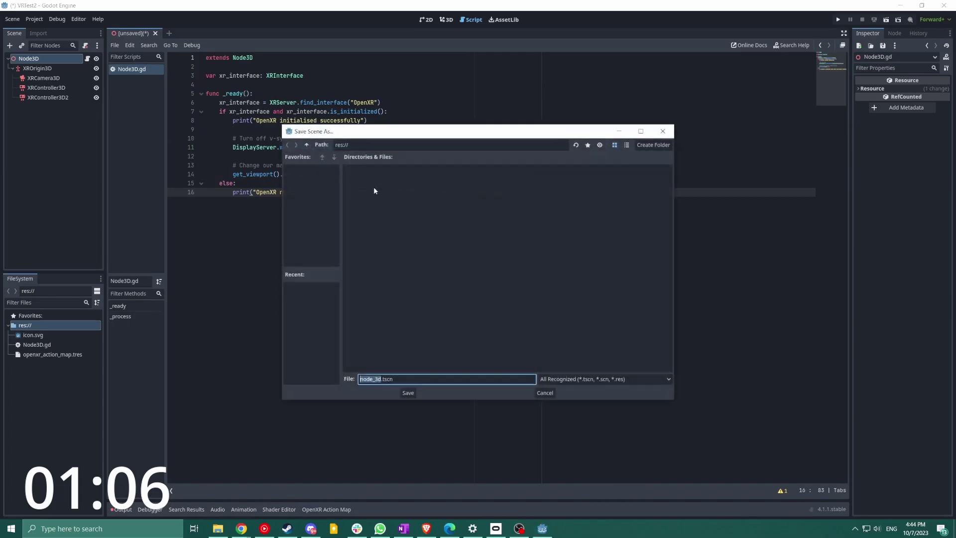
click(408, 393)
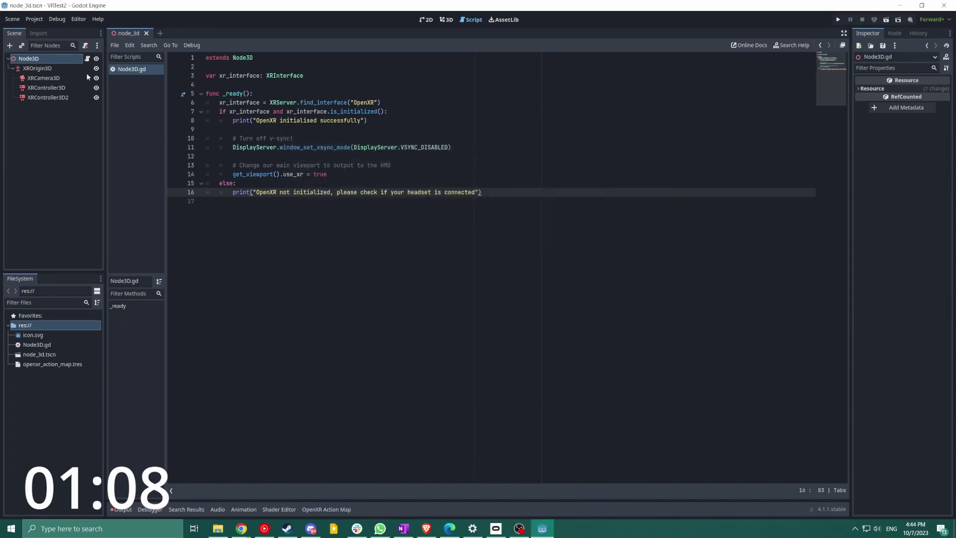
- Add a MeshInstance3D with a PlaneMesh as the floor
click(446, 19)
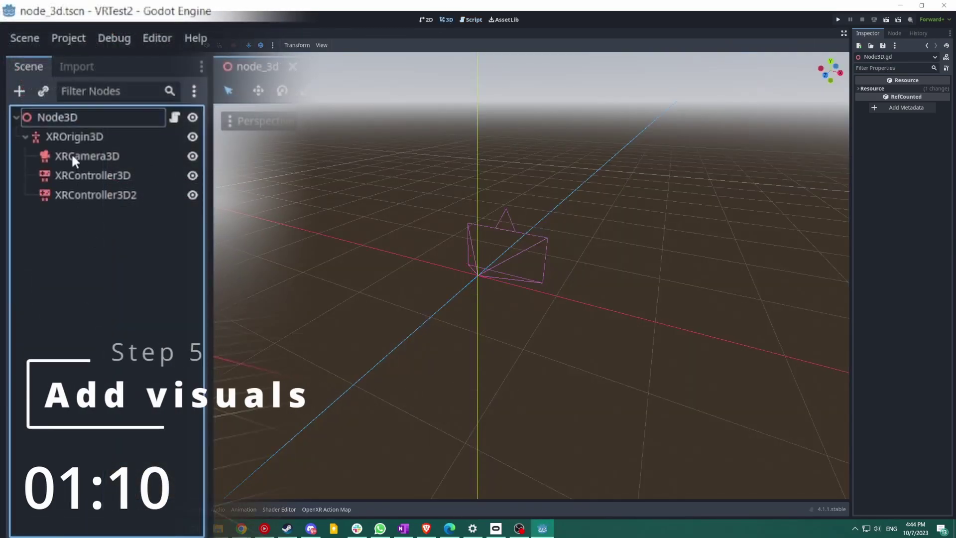
click(19, 91)
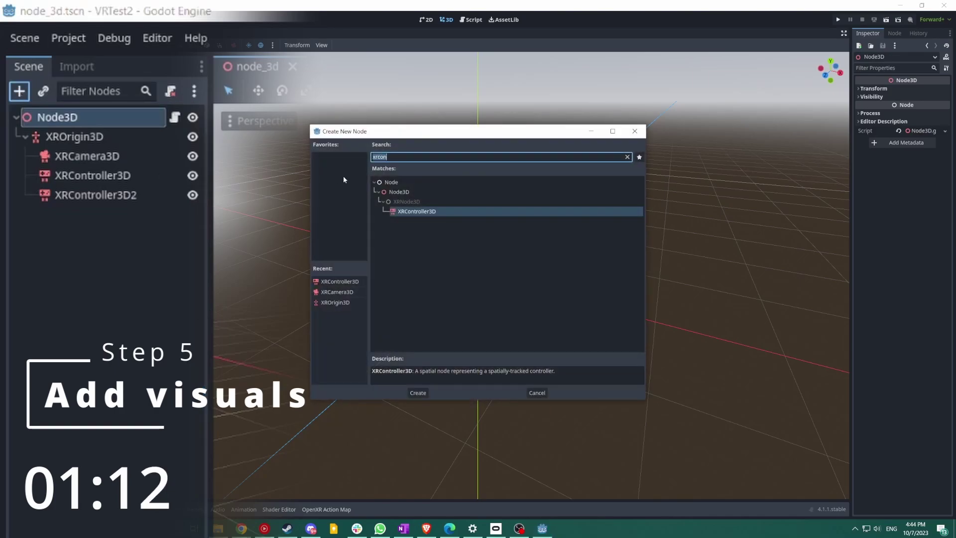
text(meshinstance)
key(Return)
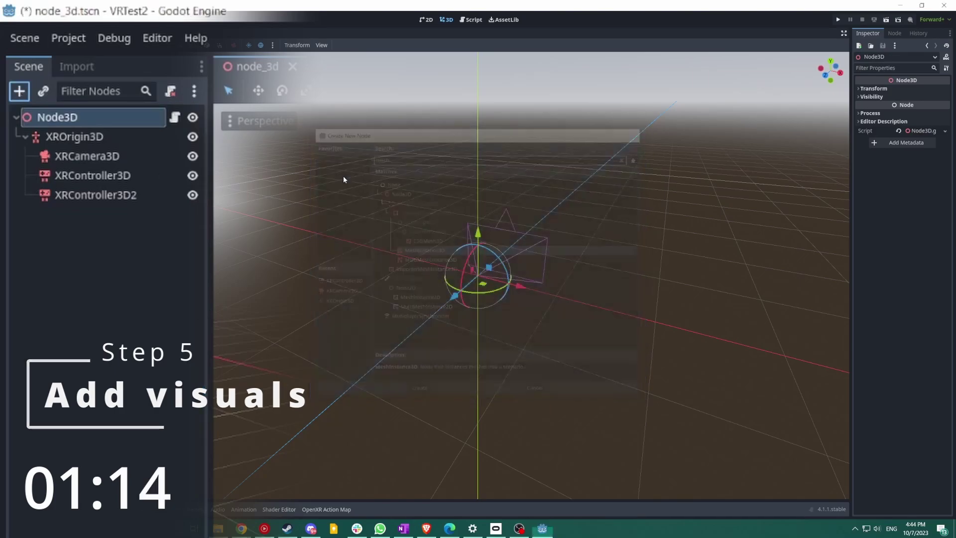
click(921, 90)
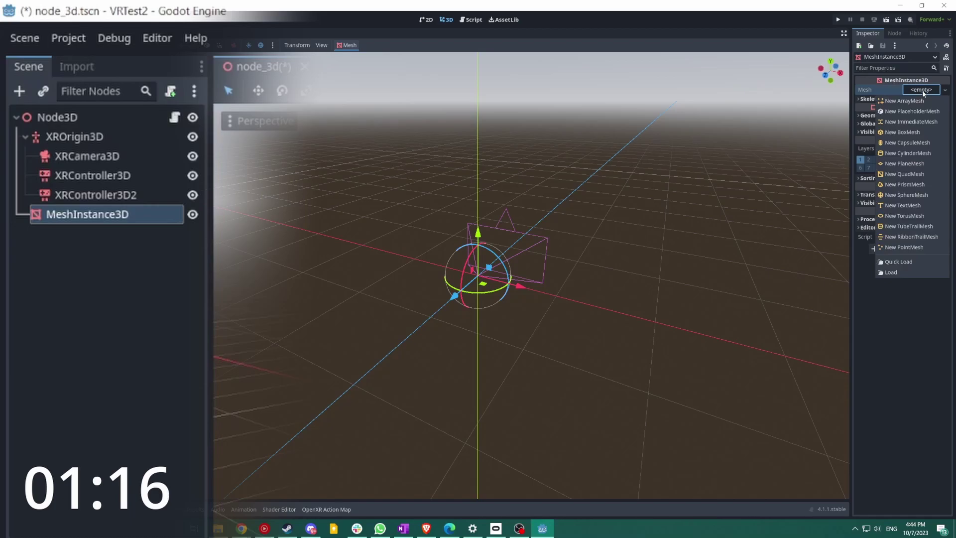
click(905, 163)
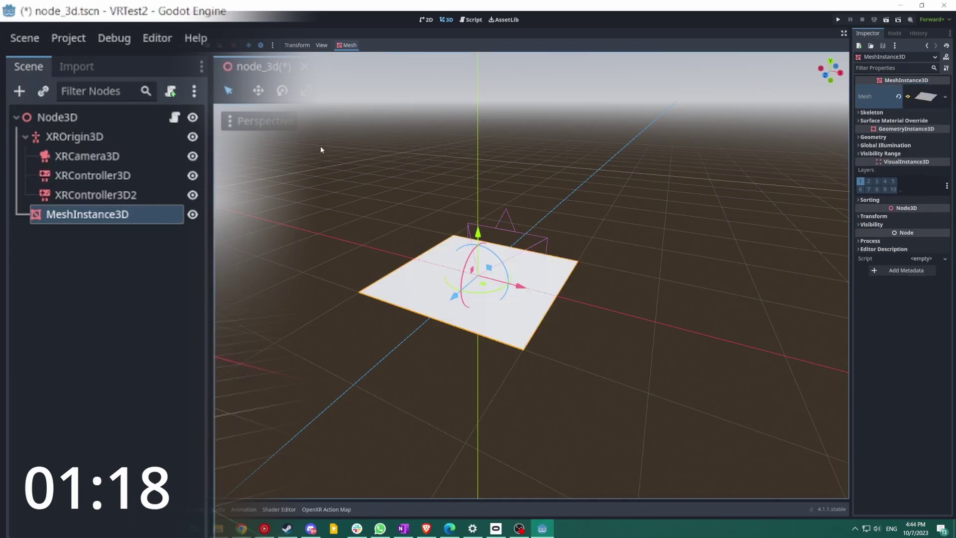
click(106, 262)
- Add a DirectionalLight3D under Node3D, raise it above the floor and rotate it
click(50, 118)
click(20, 91)
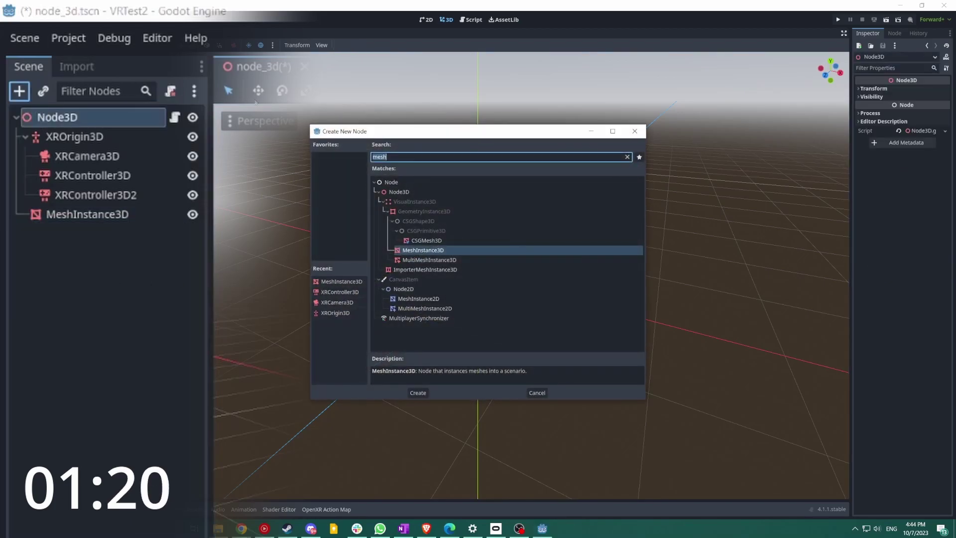
text(direxd)
key(BackSpace)
key(BackSpace)
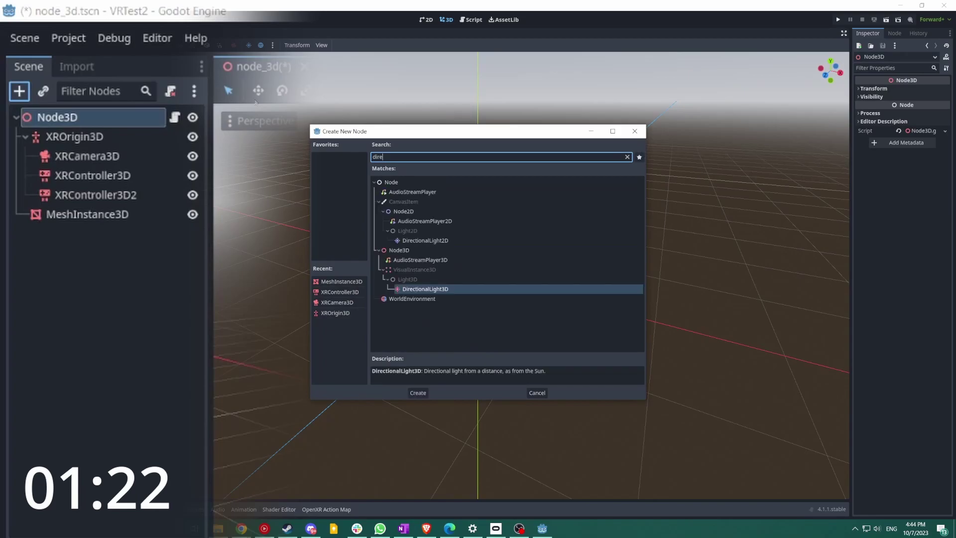
key(Return)
drag(479, 239, 483, 167)
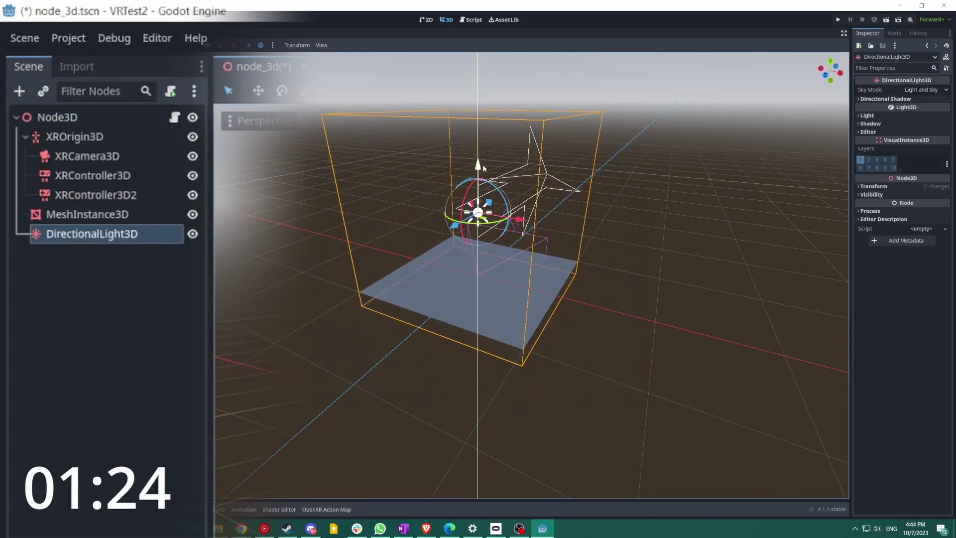
drag(477, 222, 496, 175)
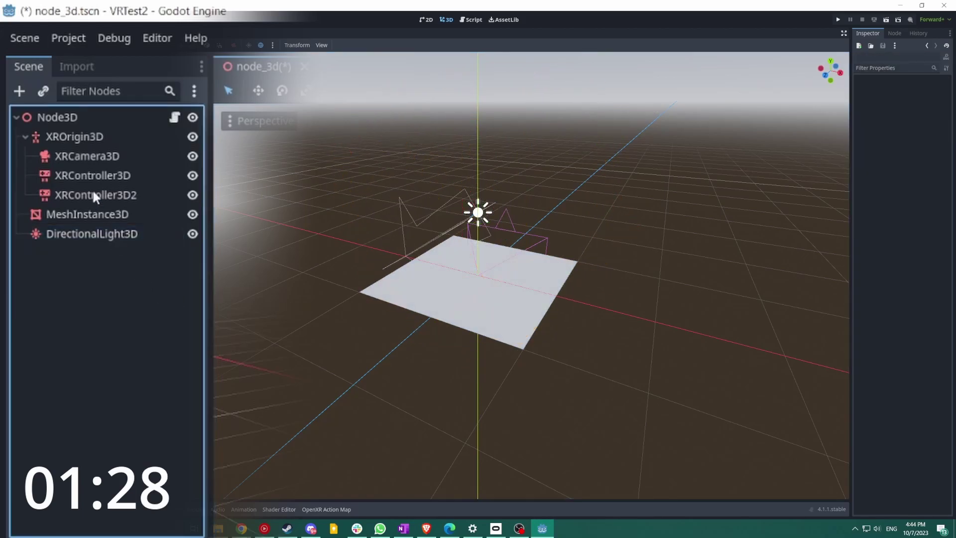
- Give the first XRController3D a MeshInstance3D child with a BoxMesh of size 0.1
click(90, 174)
click(19, 92)
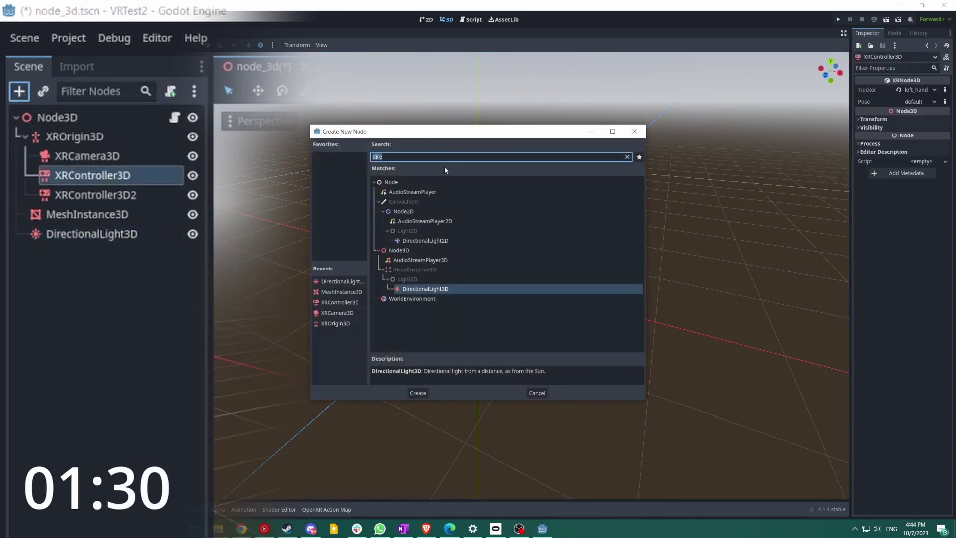
text(mesh)
key(Return)
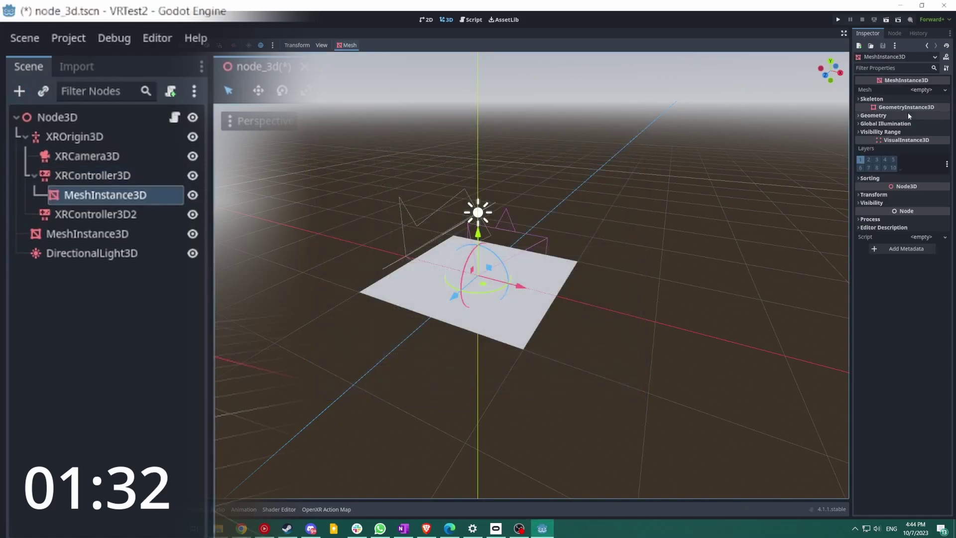
click(927, 90)
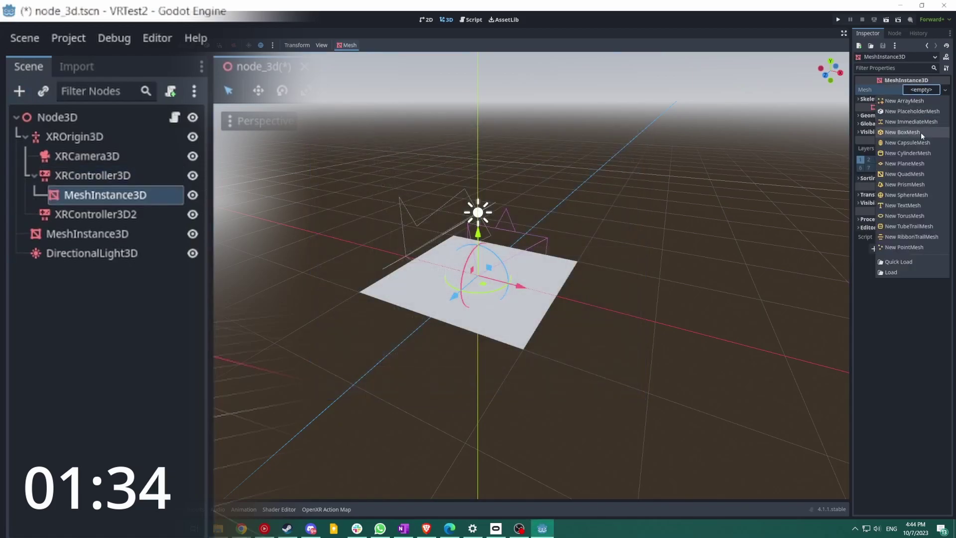
click(920, 133)
click(916, 97)
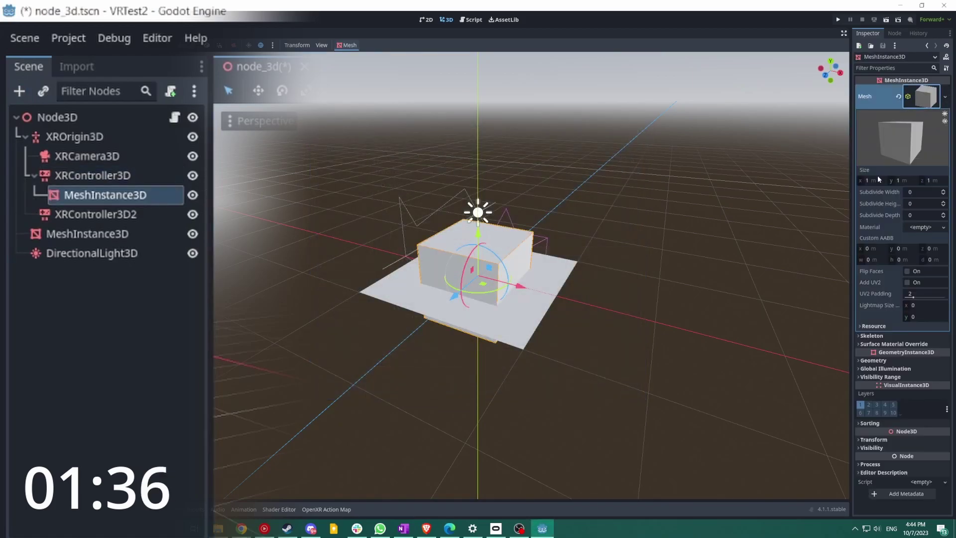
text(0.1)
key(Tab)
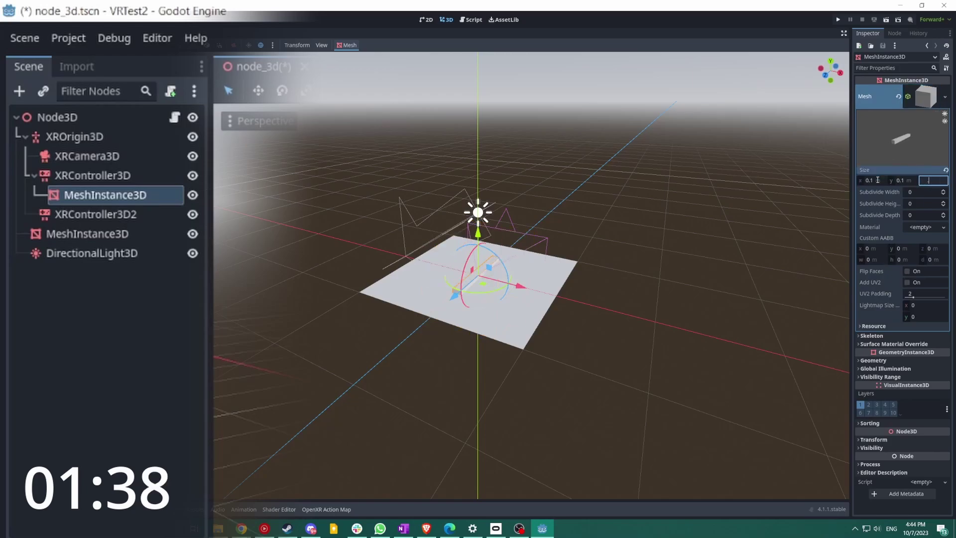
- Copy the box mesh to XRController3D2, save the scene and run the project
click(159, 315)
click(121, 197)
key(ctrl+c)
click(121, 213)
key(ctrl+v)
key(ctrl+s)
click(839, 19)
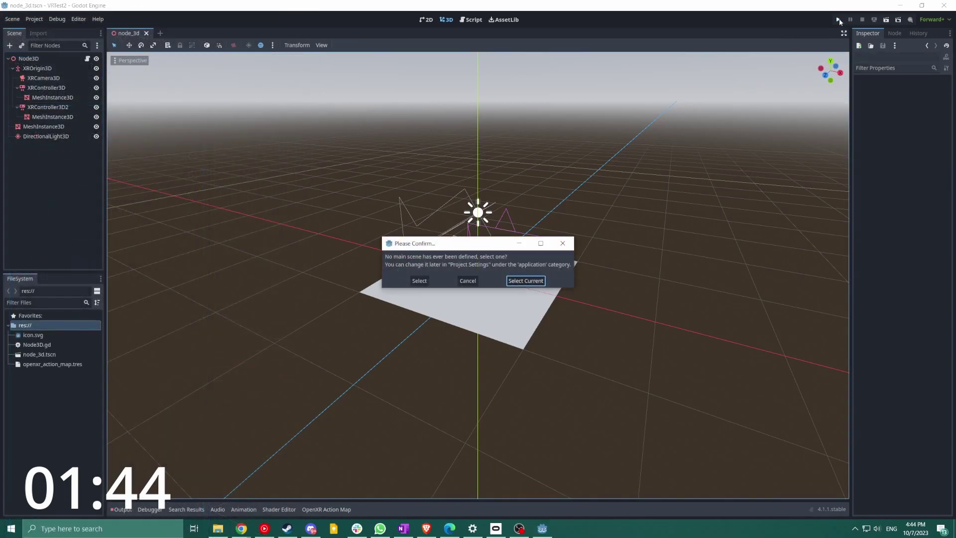
- Choose Select Current to make node_3d.tscn the main scene
click(531, 280)
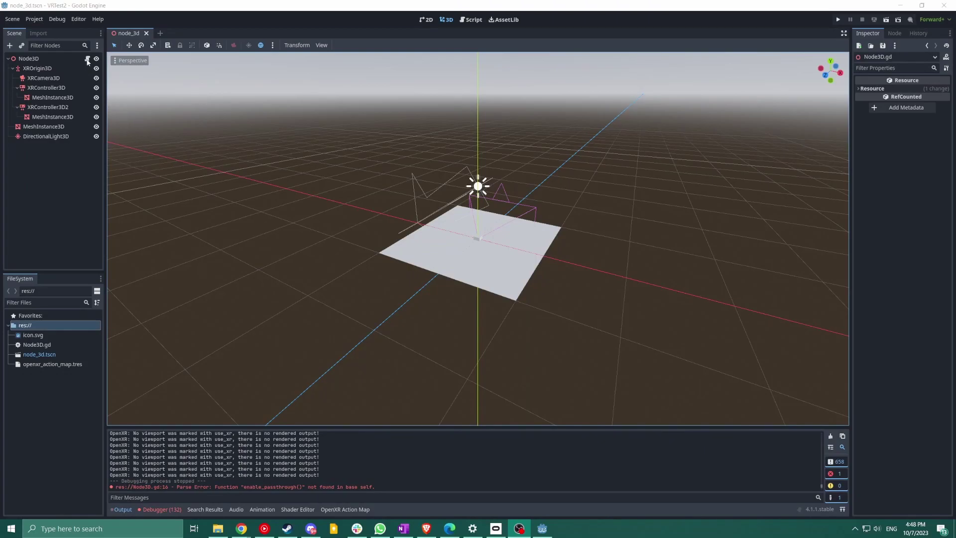
- Paste the docs' enable_passthrough() function at the end of Node3D.gd
click(88, 60)
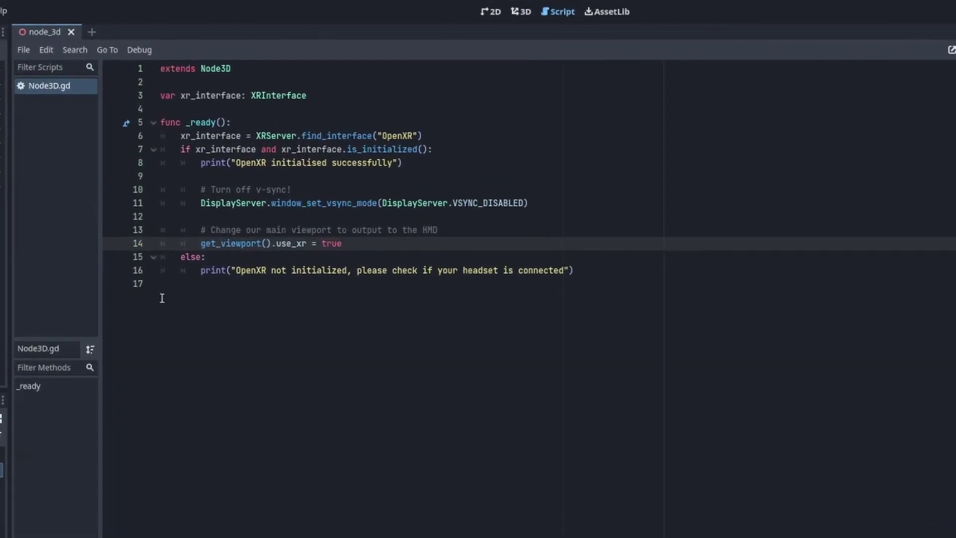
key(alt+Tab)
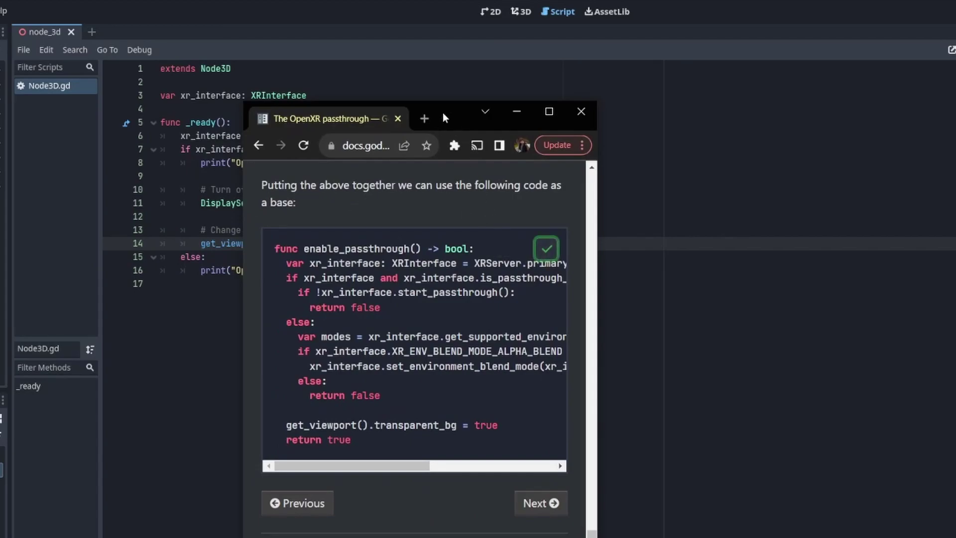
key(alt+Tab)
click(488, 334)
key(Return)
key(ctrl+v)
- Call enable_passthrough() in _ready() right after the use_xr line
click(363, 243)
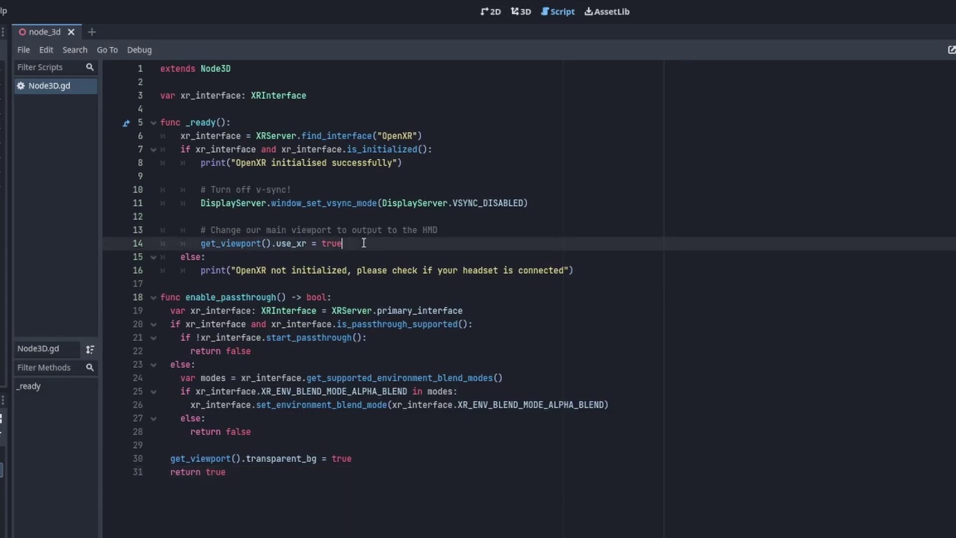
key(Return)
key(Return)
text(enable)
key(Return)
- Fix the pasted function's indentation with tabs, including lines 23–30
click(393, 320)
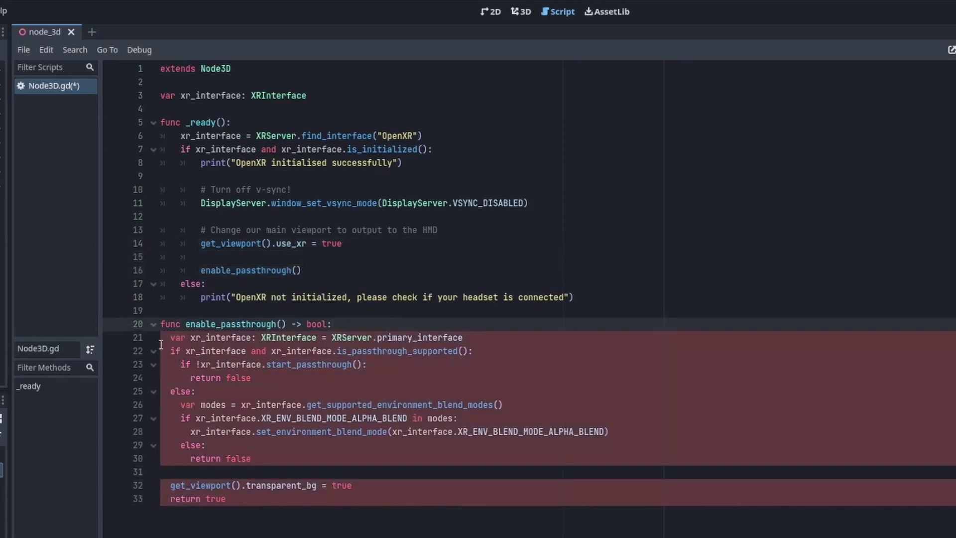
click(169, 340)
key(Tab)
key(Down)
key(Tab)
key(Down)
key(Tab)
key(Down)
key(Tab)
key(Down)
key(Tab)
key(Down)
key(Tab)
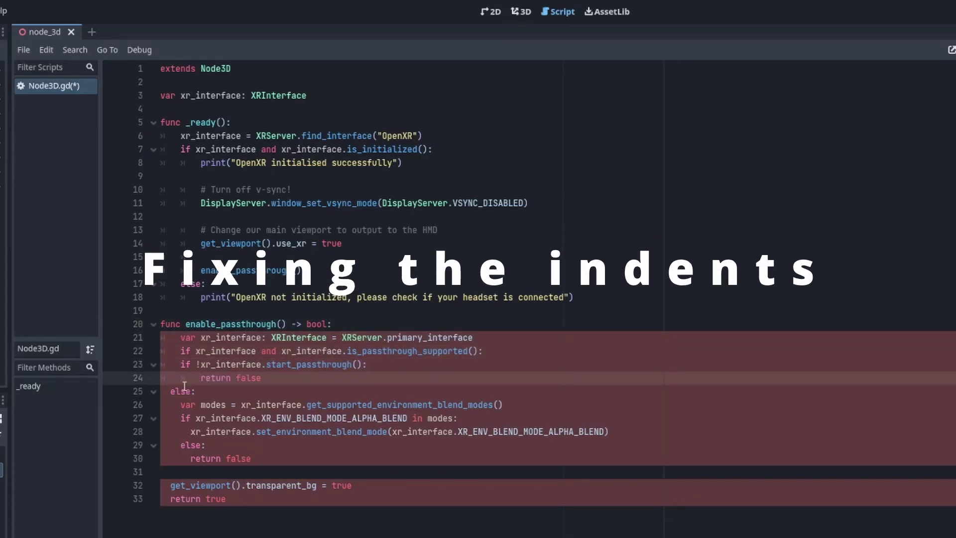
key(Down)
key(Tab)
key(Down)
key(Tab)
key(Down)
key(Tab)
key(Down)
key(Tab)
key(Down)
key(Down)
key(Tab)
key(Down)
key(Tab)
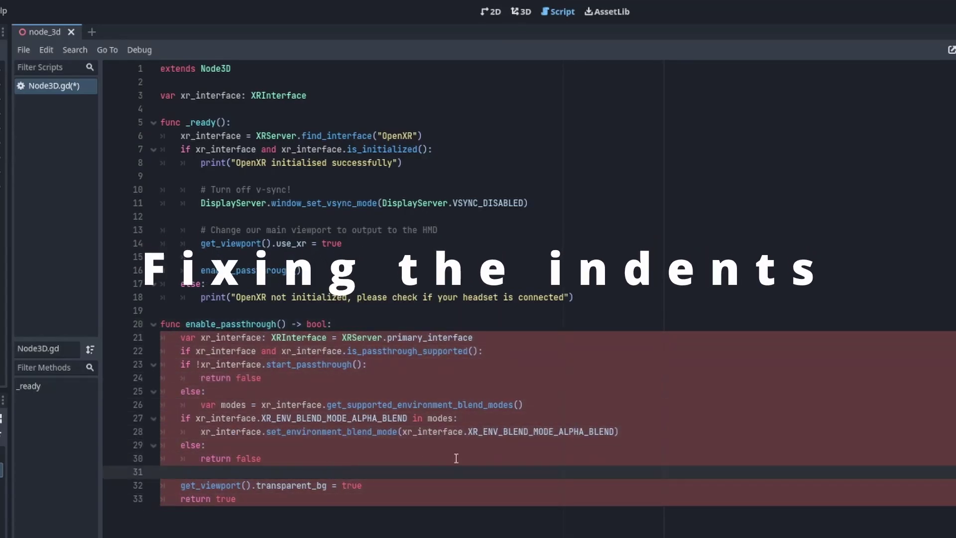
click(281, 359)
drag(181, 364, 264, 458)
key(Tab)
drag(199, 418, 279, 458)
key(Tab)
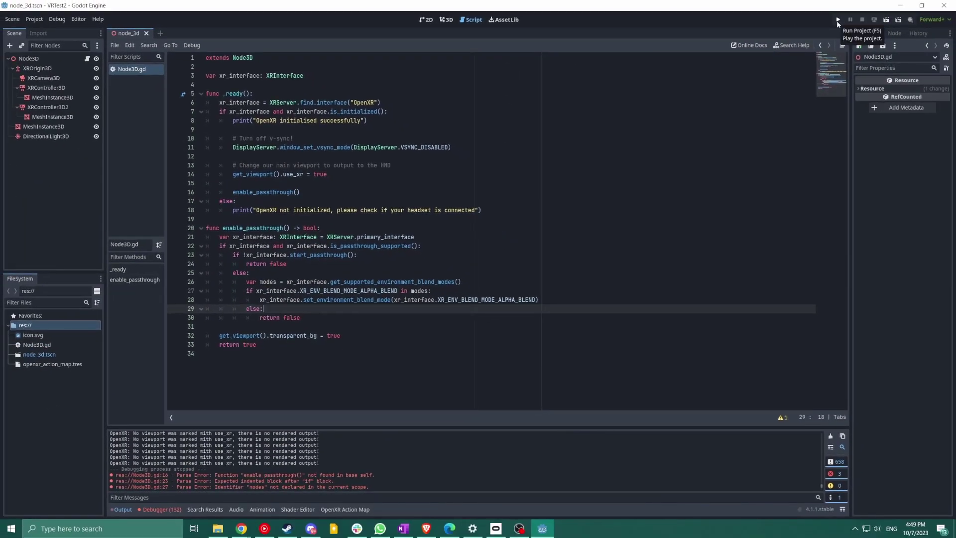
- Run the project to test the passthrough
click(837, 22)
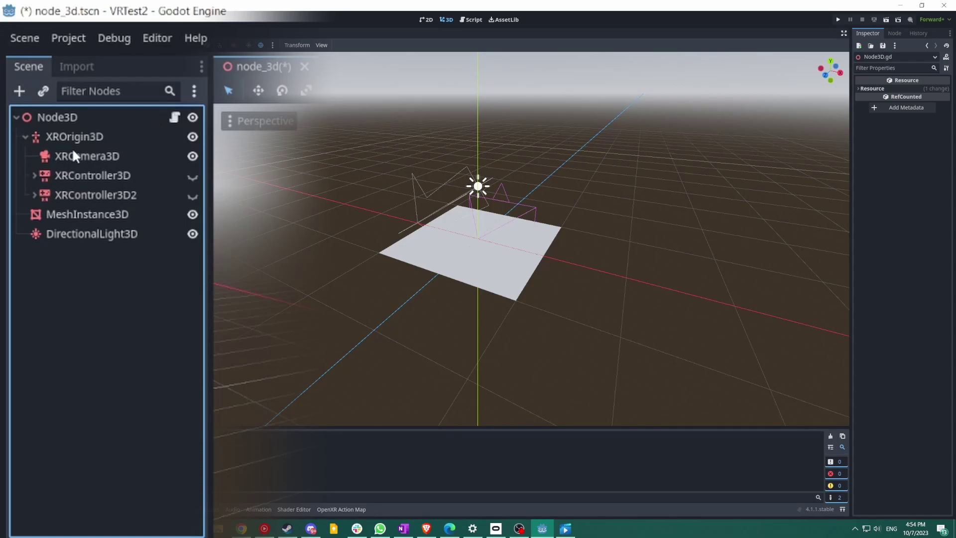
- Add an OpenXRHand under XROrigin3D, duplicate it, and set OpenXRHand2's Hand to Right
click(20, 91)
text(openxr)
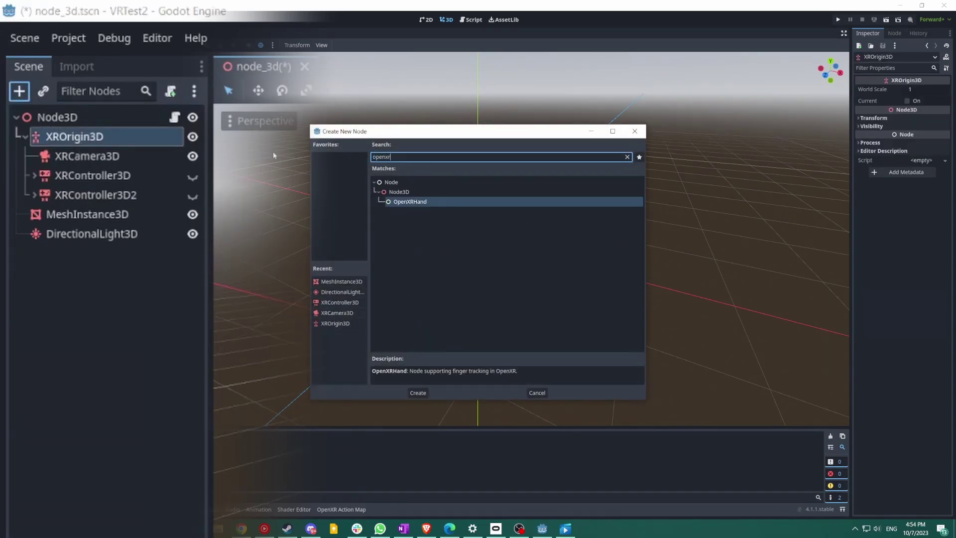
key(Return)
click(187, 329)
click(117, 214)
key(ctrl+d)
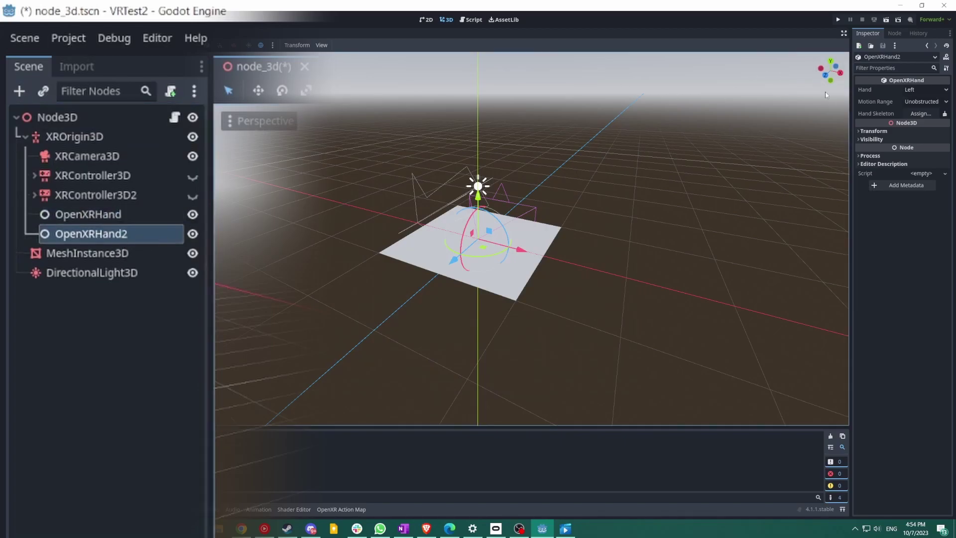
click(924, 88)
click(924, 106)
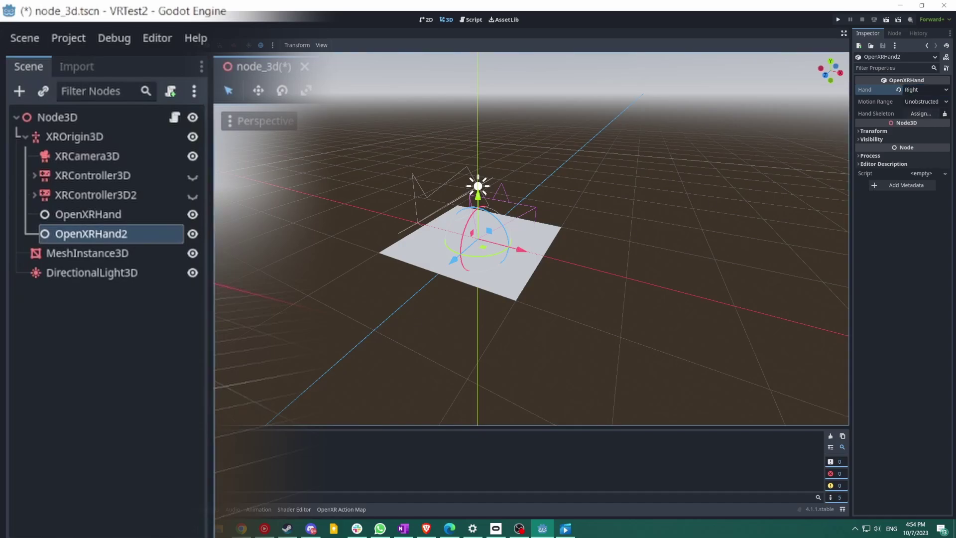
- Place the left glove model under OpenXRHand with editable children, its Skeleton3D as the hand skeleton
drag(105, 216, 106, 215)
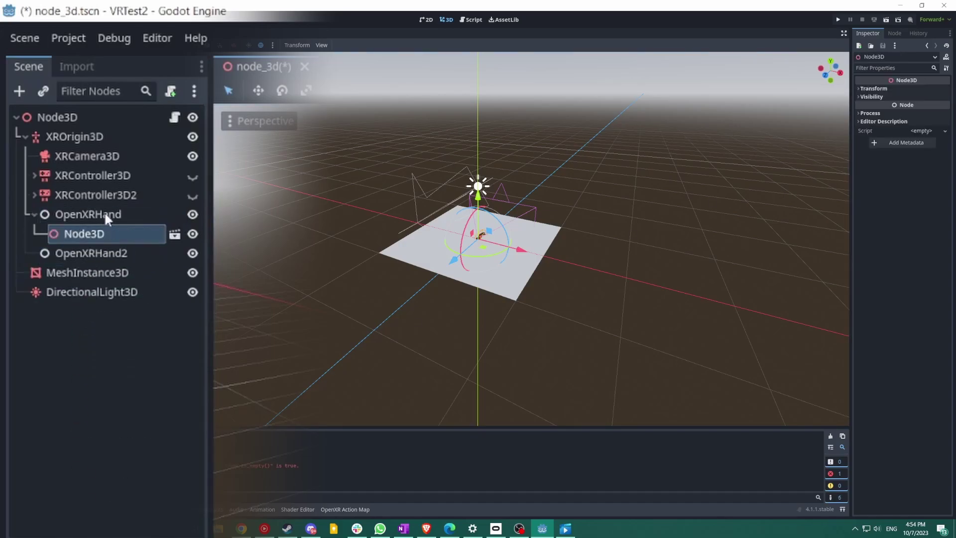
right_click(133, 235)
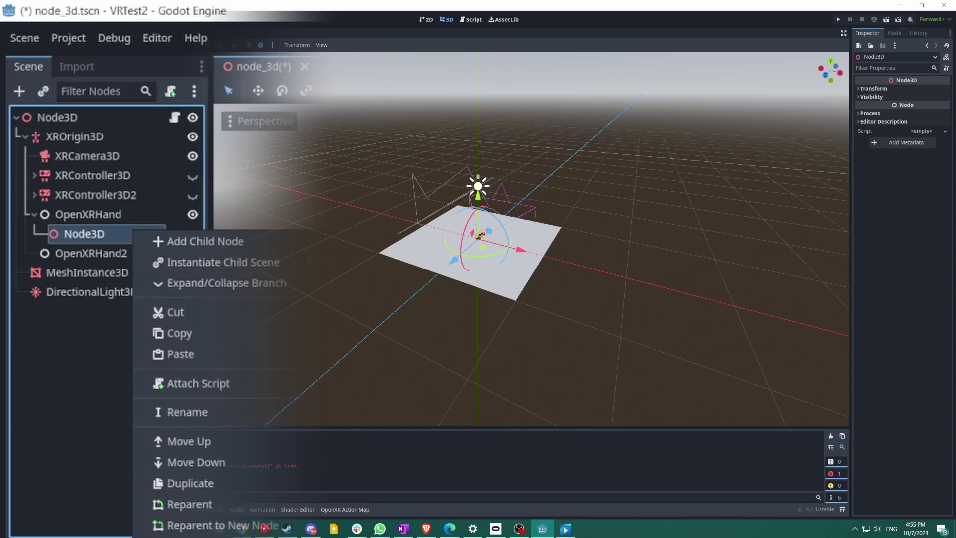
click(227, 283)
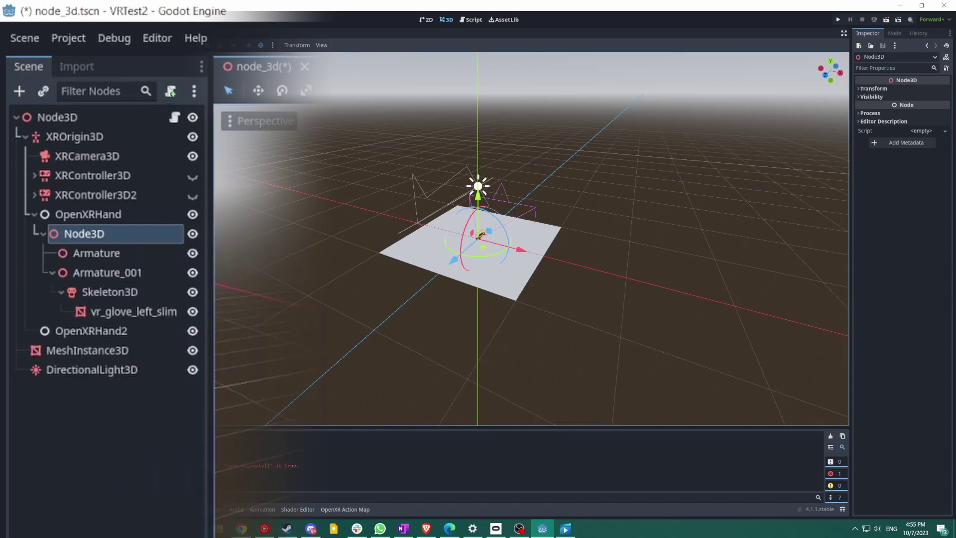
click(117, 214)
click(920, 113)
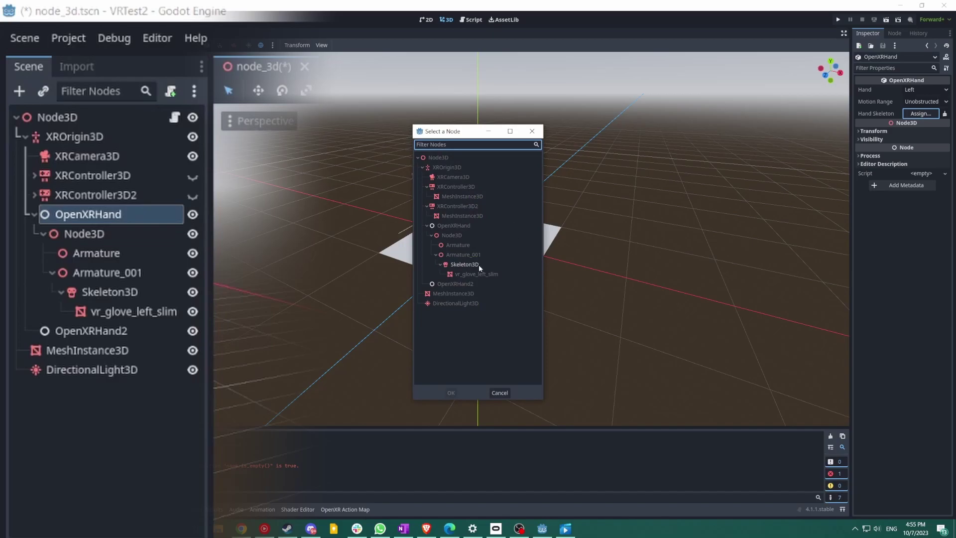
click(451, 393)
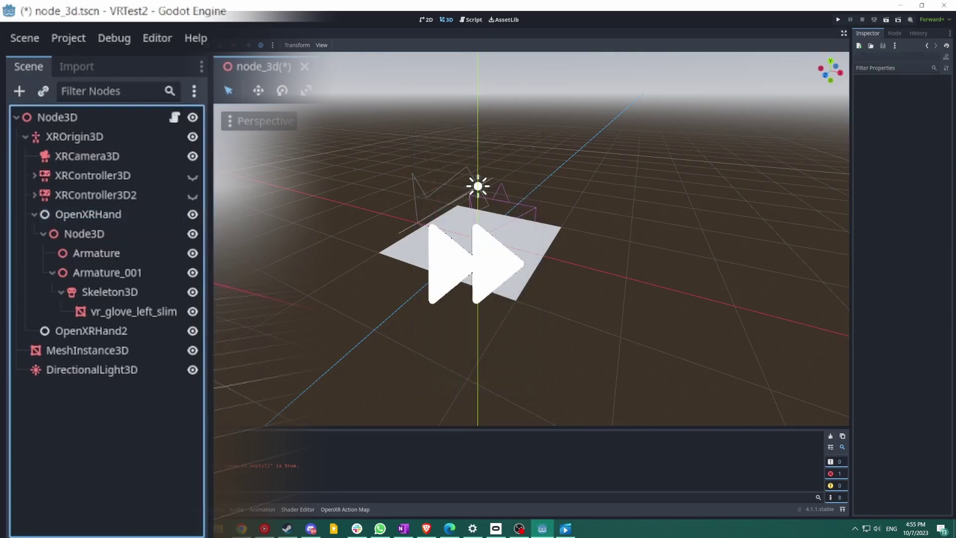
- Make the right glove's children editable and pick a hand skeleton for OpenXRHand2
right_click(99, 349)
click(91, 330)
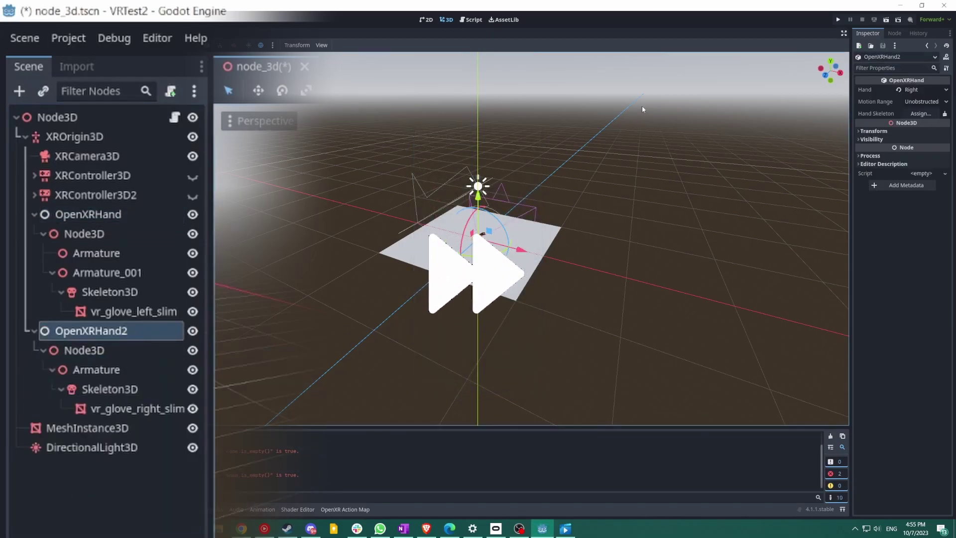
click(920, 113)
- Set the right glove's Skeleton3D as OpenXRHand2's skeleton, then save and run the project
click(452, 393)
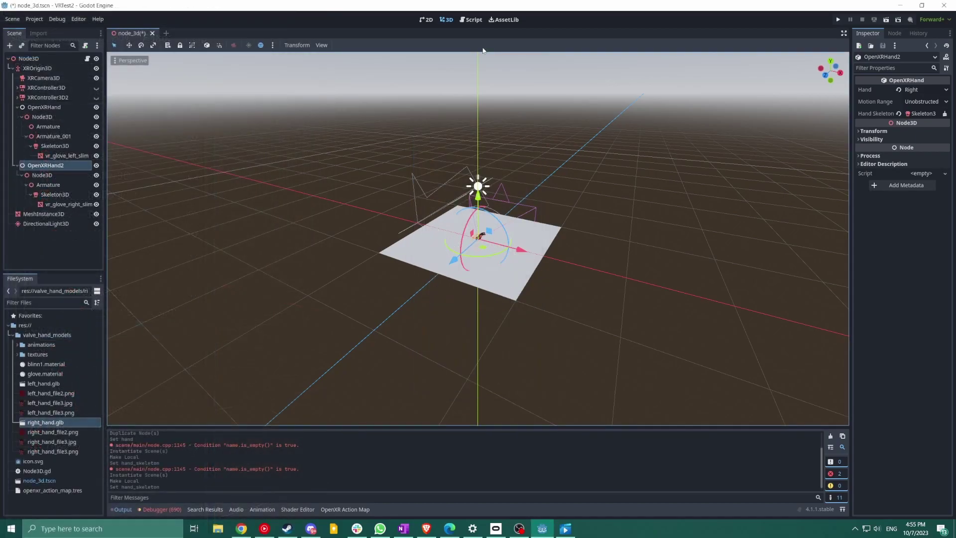
click(838, 20)
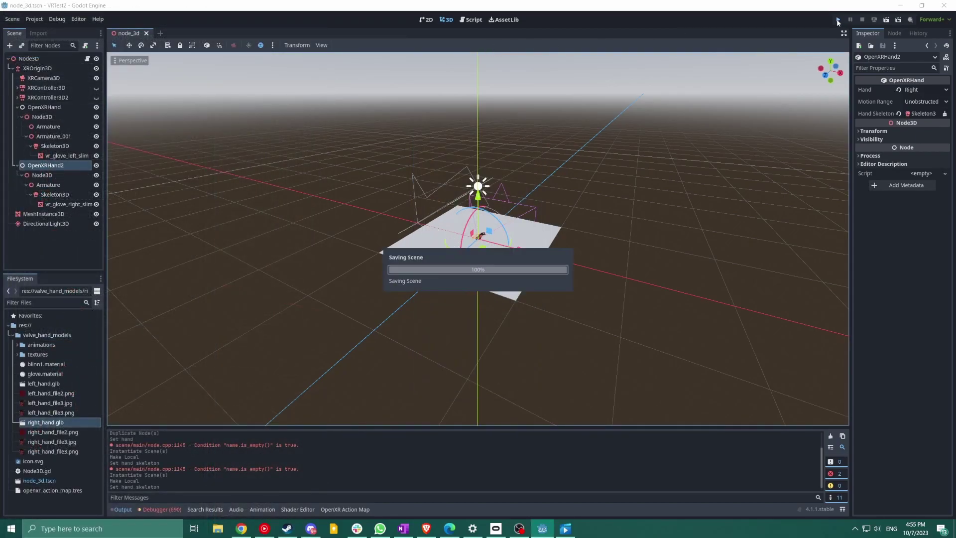